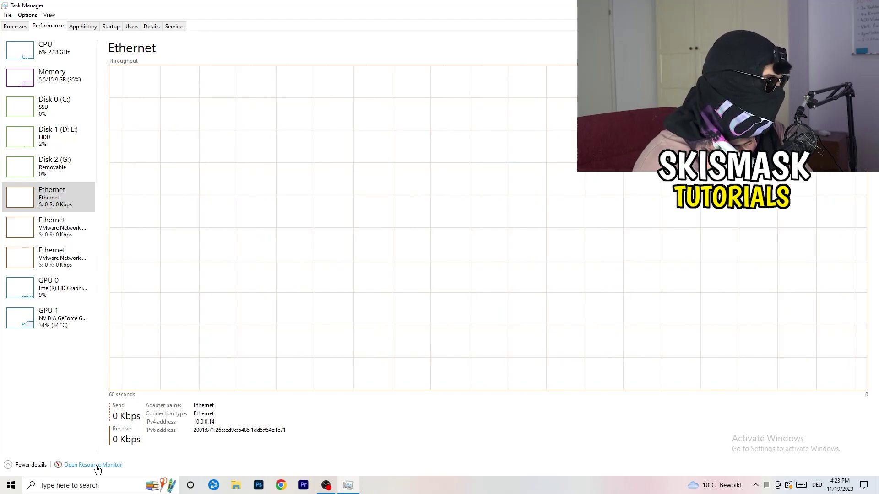
{"action": "left_click", "coordinate": [96, 466]}
{"action": "left_click", "coordinate": [454, 27]}
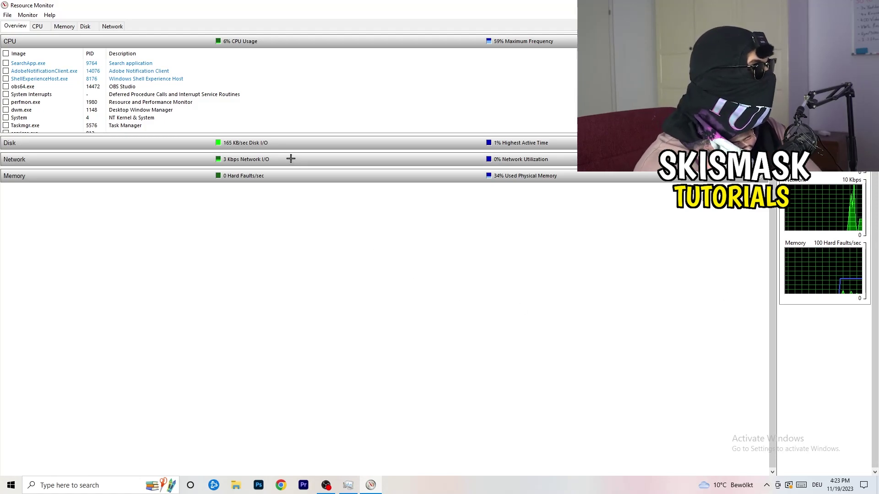
{"action": "scroll", "coordinate": [253, 95], "scroll_direction": "down", "scroll_amount": 10}
{"action": "scroll", "coordinate": [254, 95], "scroll_direction": "up", "scroll_amount": 10}
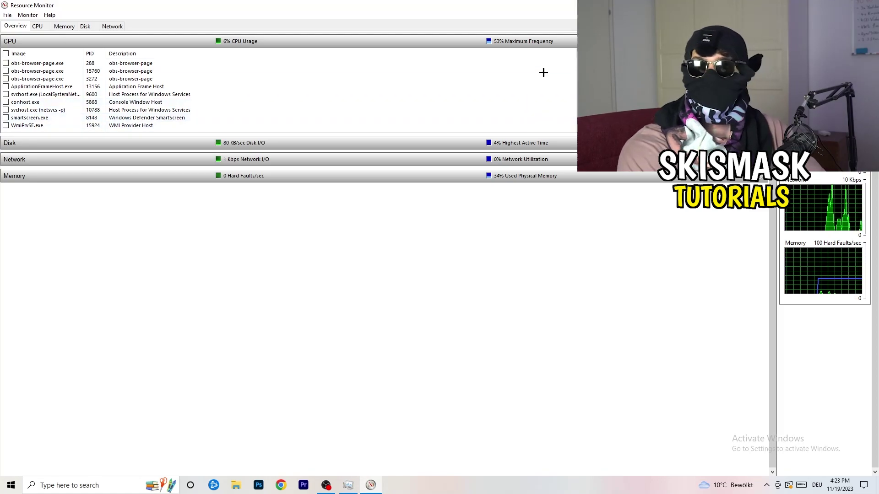
{"action": "right_click", "coordinate": [522, 102]}
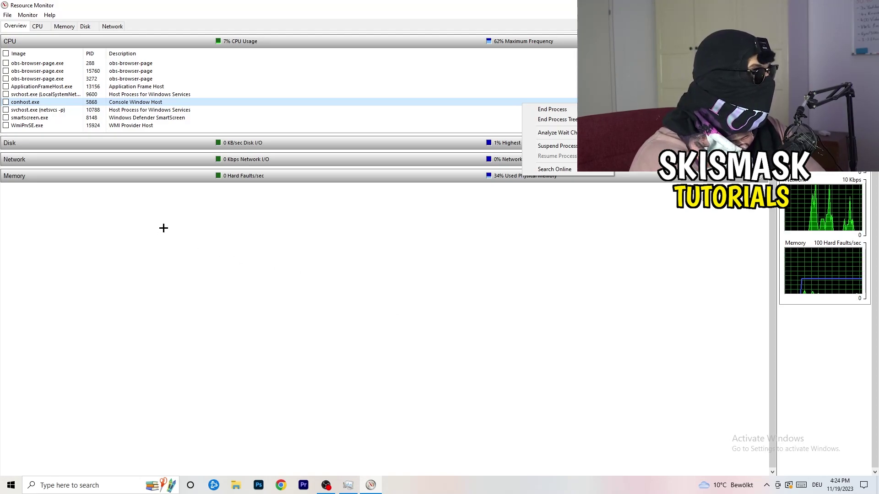
{"action": "left_click", "coordinate": [122, 28]}
{"action": "left_click", "coordinate": [122, 28]}
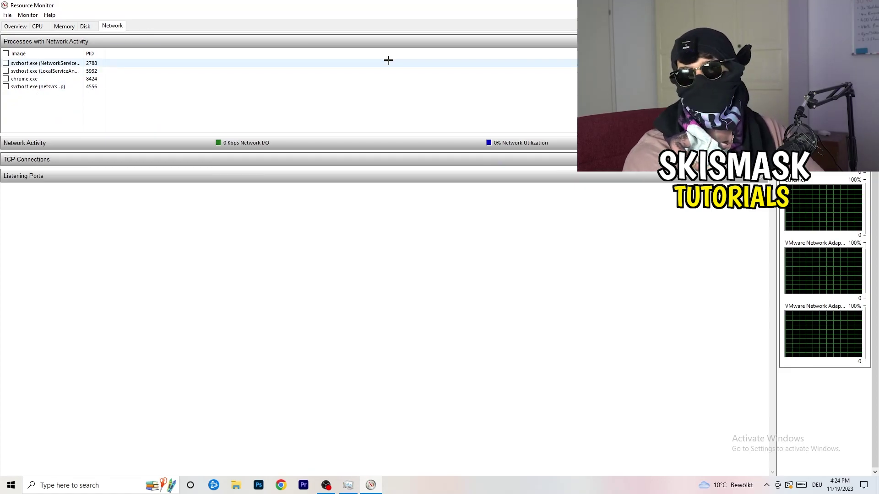
{"action": "left_click", "coordinate": [19, 27]}
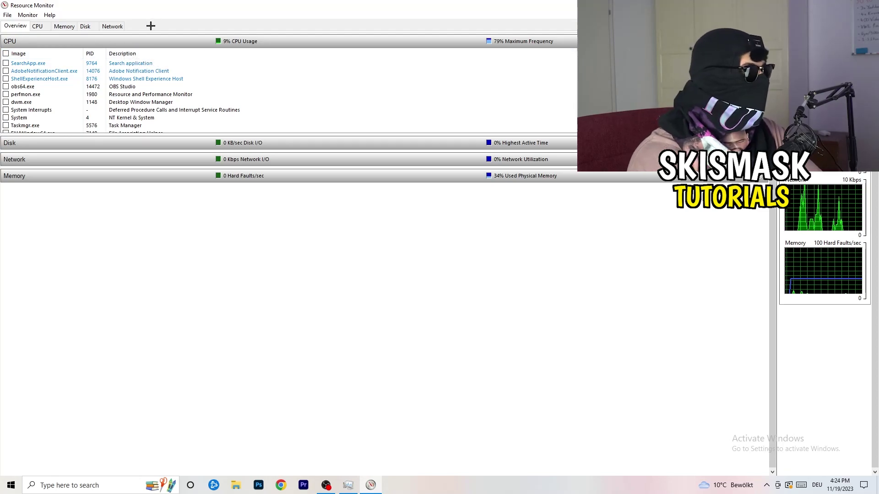
{"action": "left_click", "coordinate": [113, 26]}
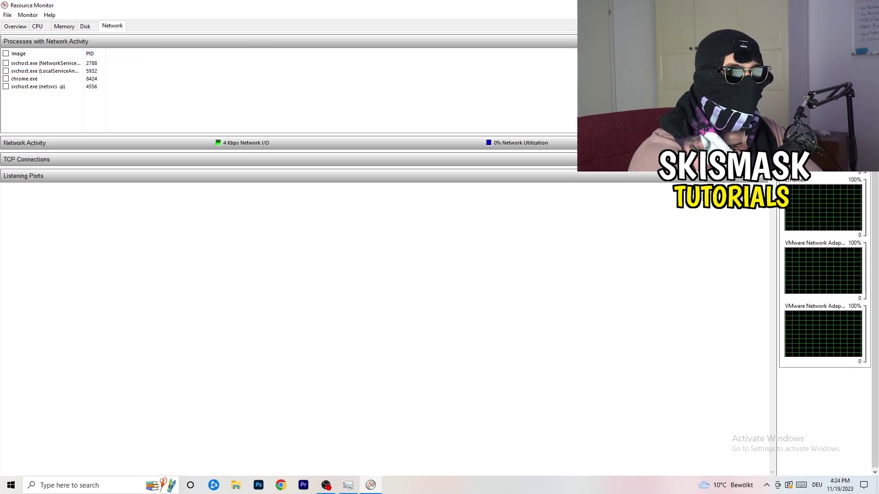
{"action": "key", "text": "alt+F4"}
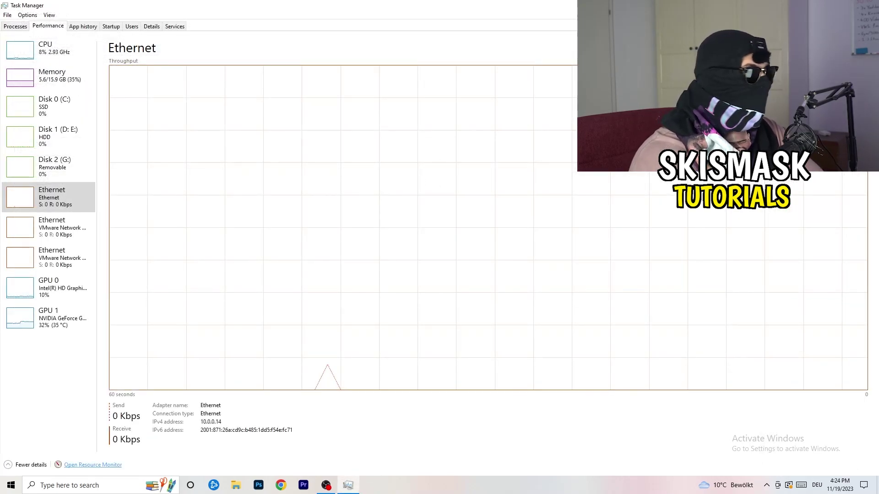
Step: Close Task Manager and go to the Network & Internet page in Windows Settings
{"action": "key", "text": "alt+F4"}
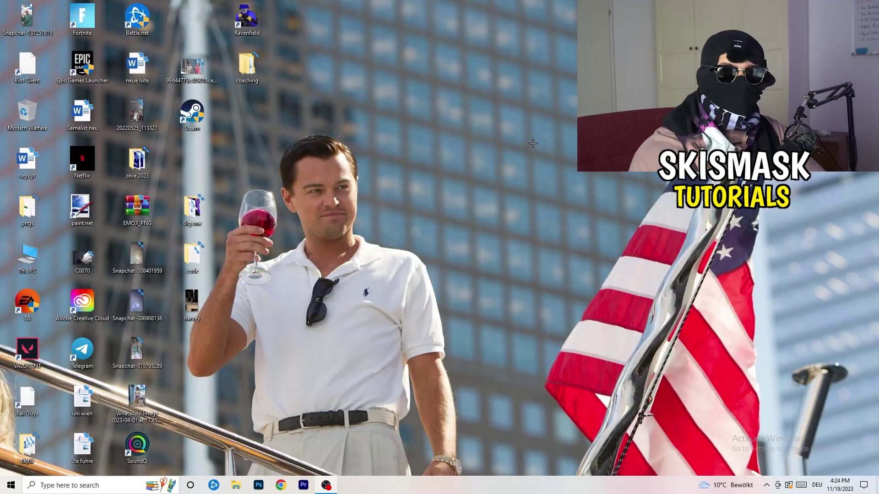
{"action": "left_click", "coordinate": [11, 485]}
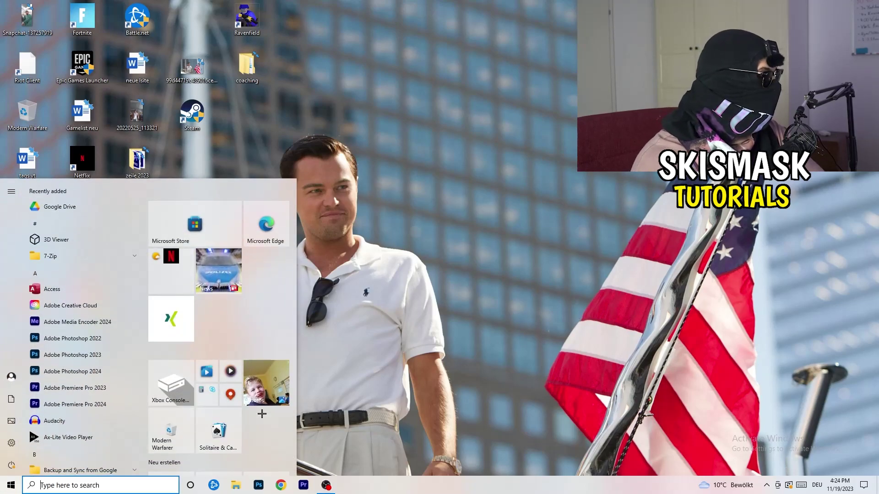
{"action": "left_click", "coordinate": [12, 442]}
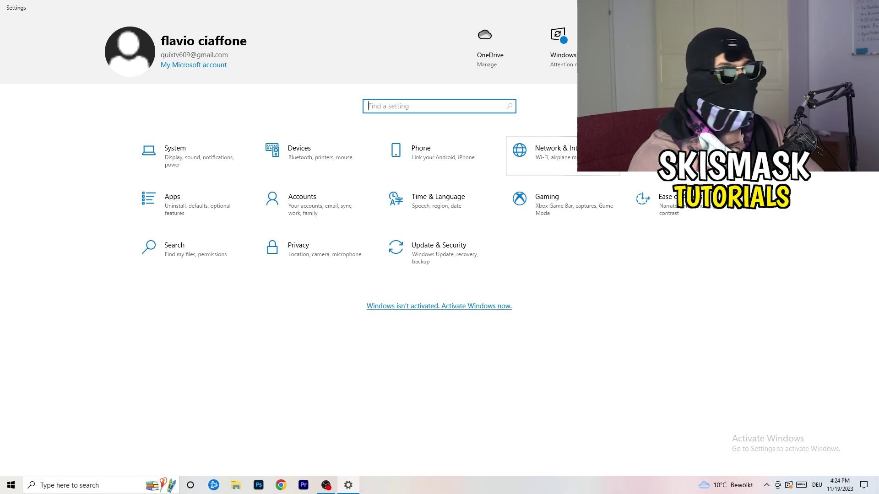
{"action": "left_click", "coordinate": [556, 153]}
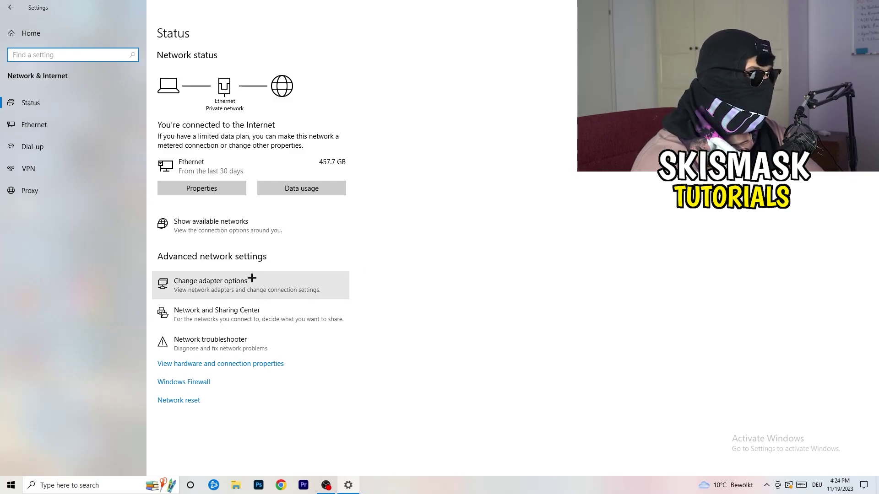
{"action": "left_click", "coordinate": [228, 349]}
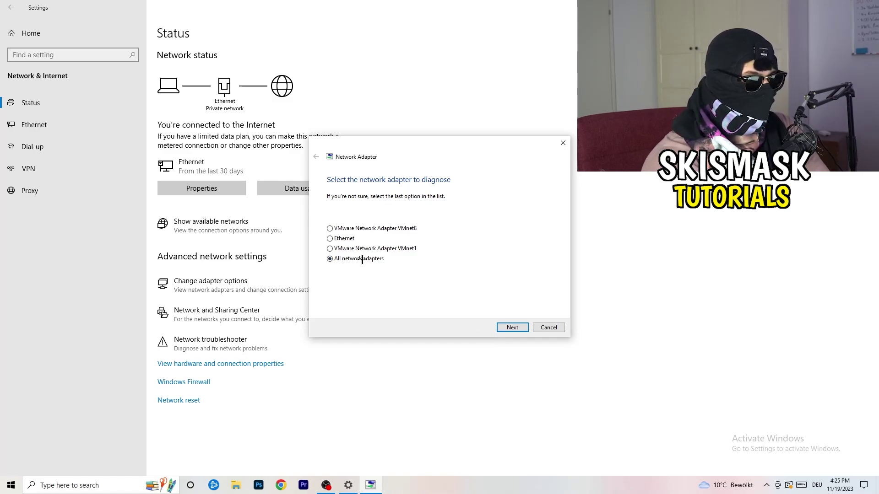
{"action": "left_click", "coordinate": [511, 328]}
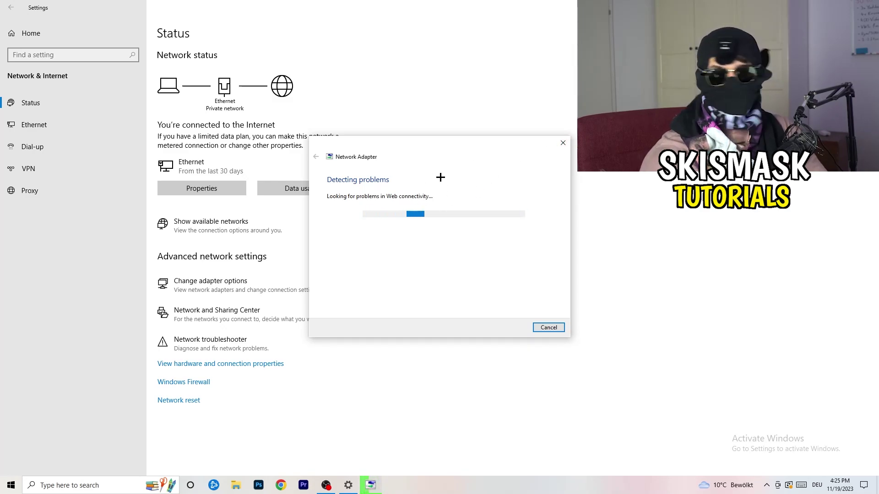
{"action": "left_click", "coordinate": [563, 143]}
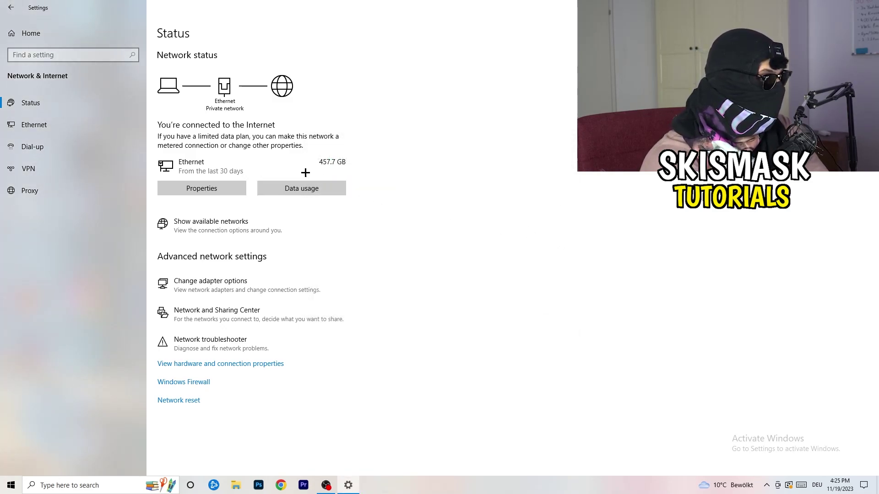
Step: Open the network adapter list maximized and disable the Ethernet adapter
{"action": "left_click", "coordinate": [229, 287]}
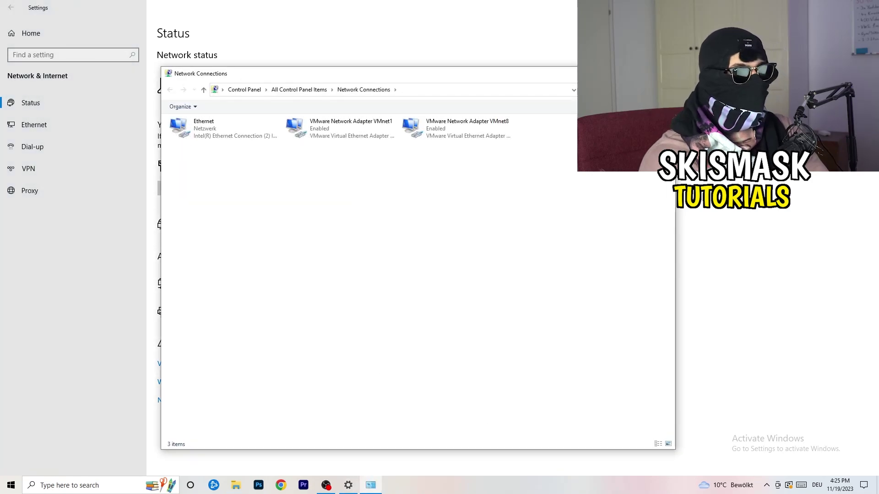
{"action": "key", "text": "super+Up"}
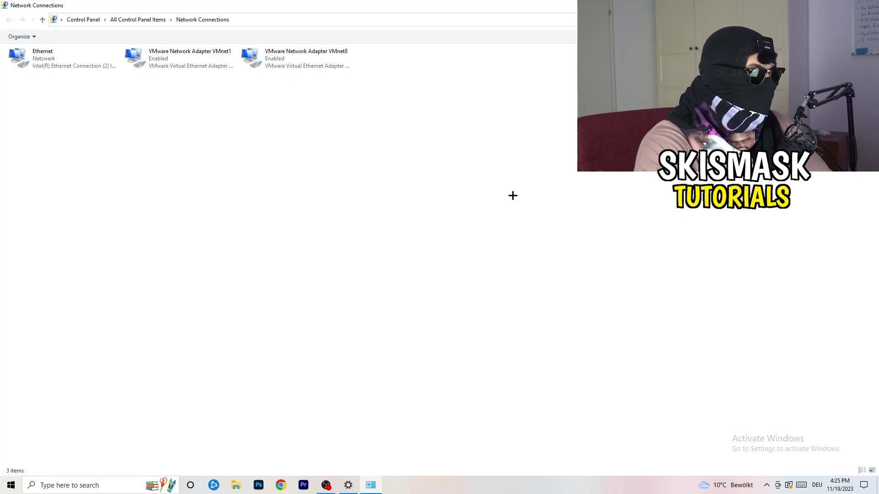
{"action": "left_click", "coordinate": [60, 56]}
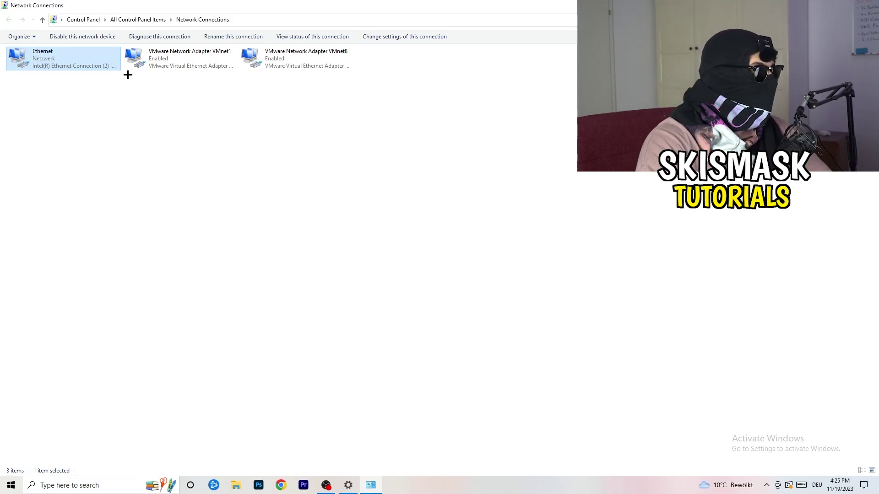
{"action": "right_click", "coordinate": [75, 55]}
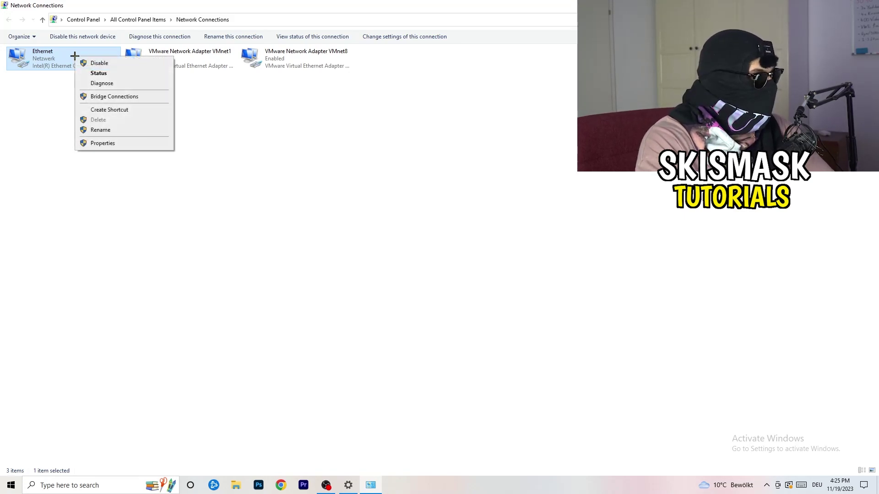
{"action": "left_click", "coordinate": [99, 62]}
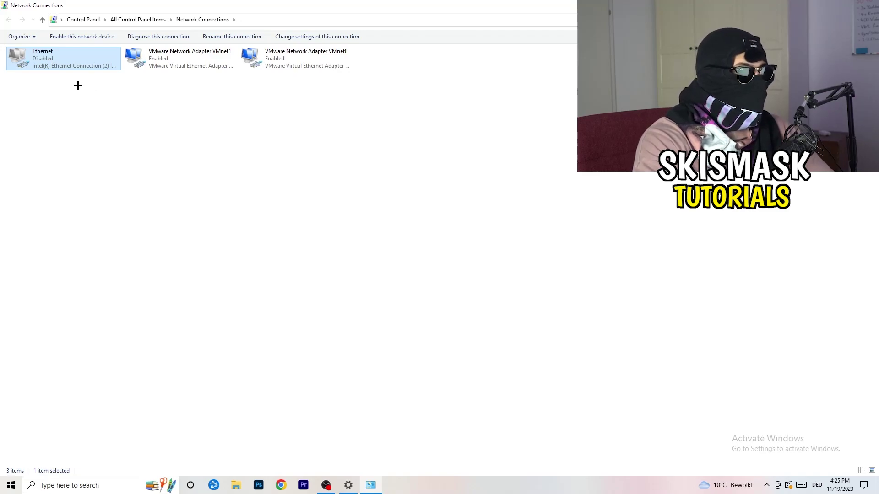
Step: Re-enable the Ethernet adapter and close the Network Connections window
{"action": "right_click", "coordinate": [45, 66]}
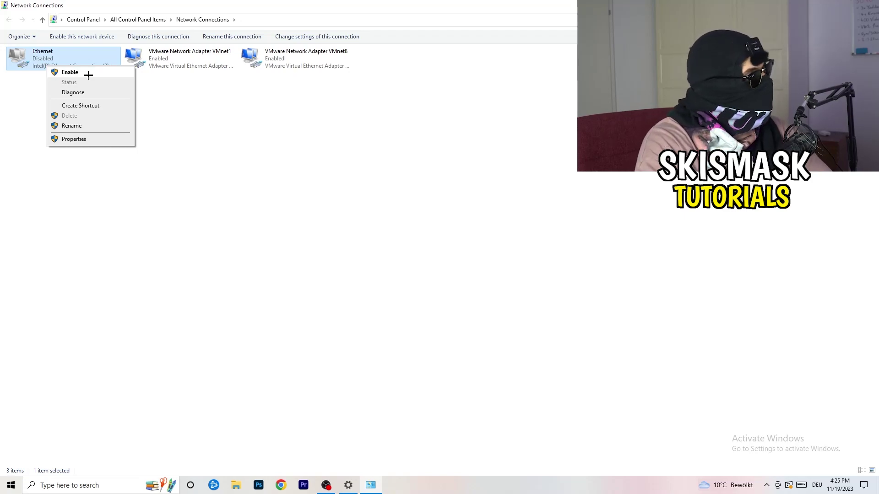
{"action": "left_click", "coordinate": [87, 74]}
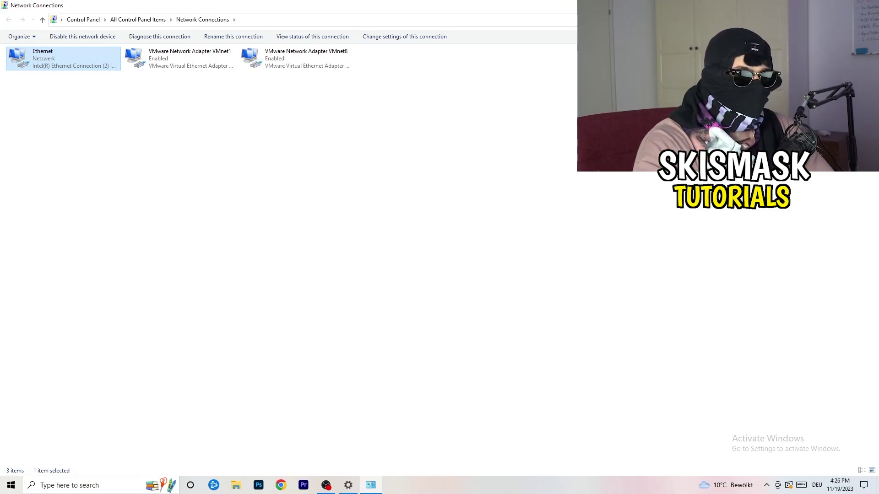
{"action": "left_click", "coordinate": [868, 5]}
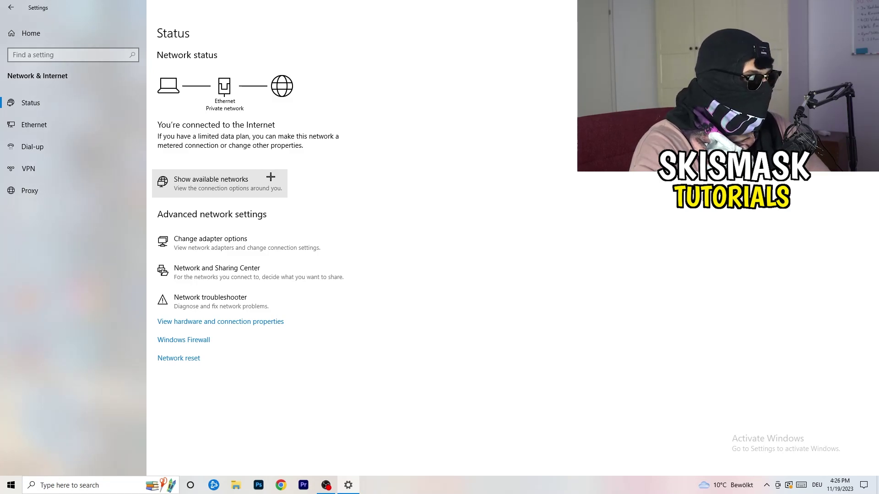
Step: Open the Ethernet connection's status window from Network and Sharing Center
{"action": "left_click", "coordinate": [259, 276]}
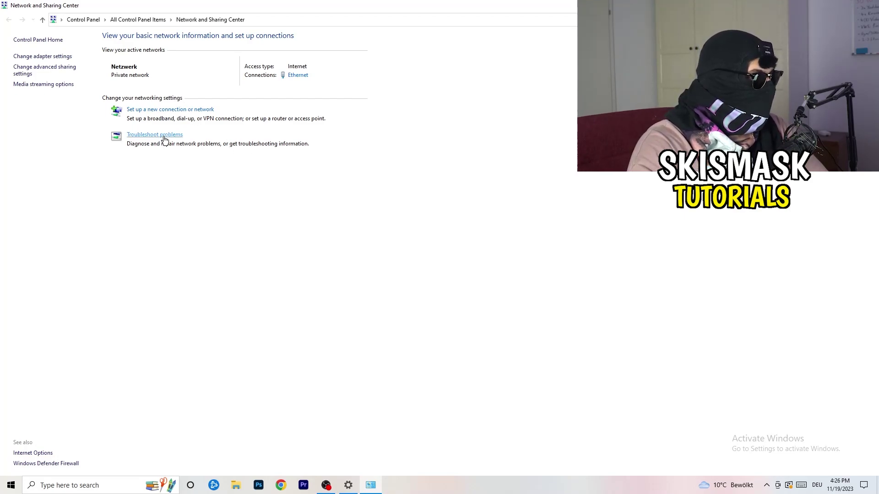
{"action": "left_click", "coordinate": [298, 77]}
{"action": "left_click_drag", "start_coordinate": [446, 152], "coordinate": [232, 96]}
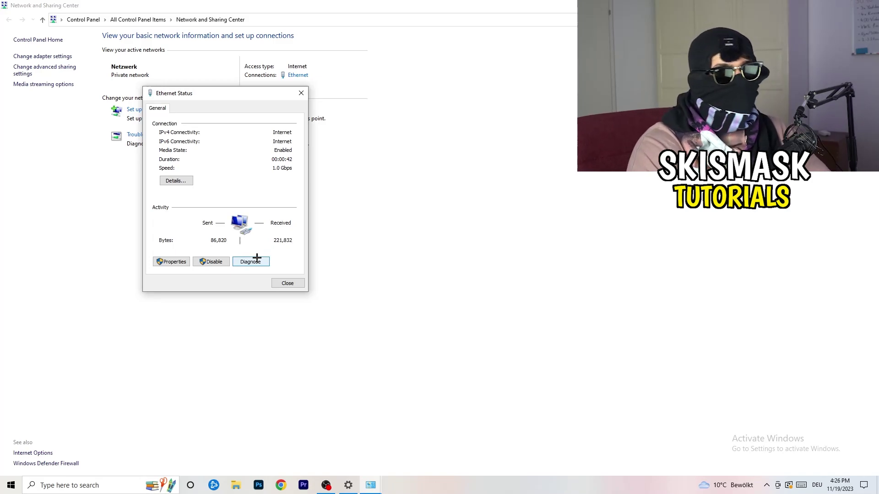
Step: Open Ethernet Properties and the Internetprotokoll Version 4 (TCP/IPv4) settings
{"action": "left_click", "coordinate": [175, 262]}
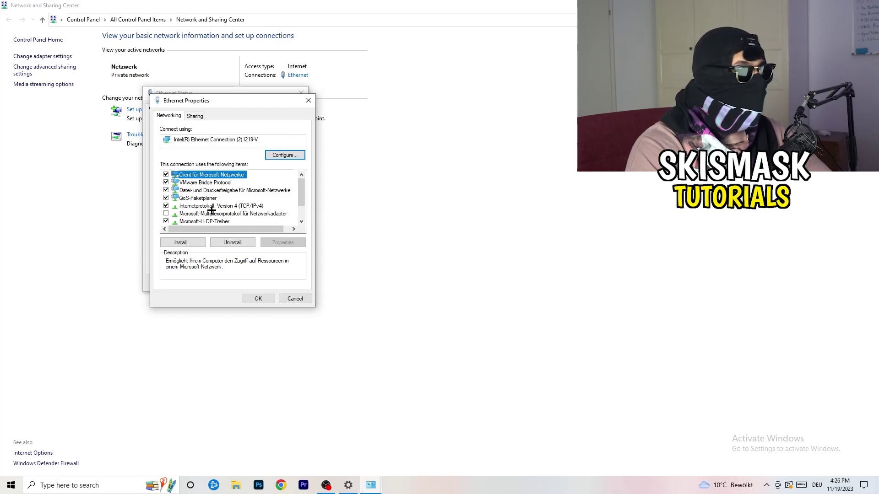
{"action": "scroll", "coordinate": [211, 210], "scroll_direction": "down", "scroll_amount": 1}
{"action": "scroll", "coordinate": [218, 203], "scroll_direction": "up", "scroll_amount": 1}
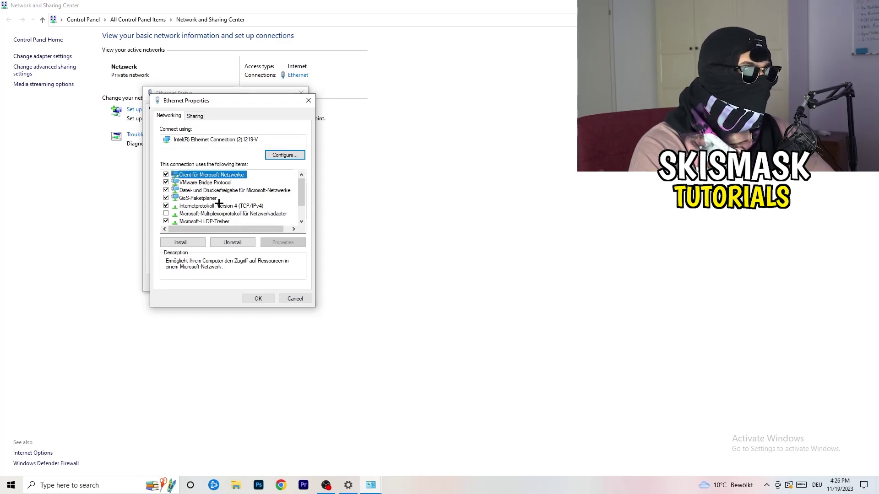
{"action": "scroll", "coordinate": [218, 203], "scroll_direction": "down", "scroll_amount": 1}
{"action": "scroll", "coordinate": [218, 203], "scroll_direction": "up", "scroll_amount": 1}
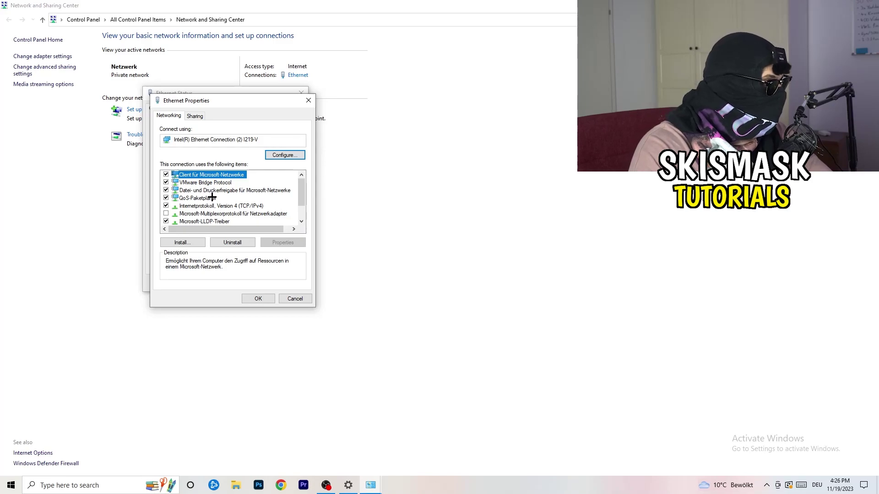
{"action": "double_click", "coordinate": [204, 207]}
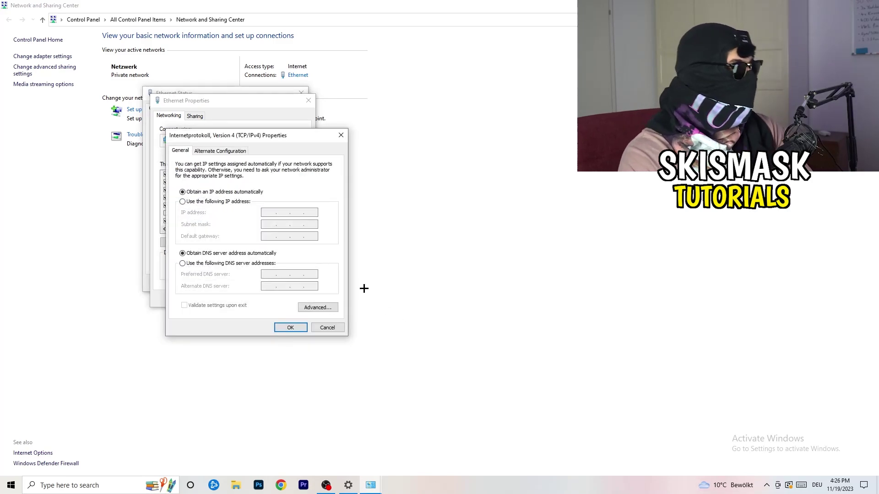
Step: Try the 'Use the following IP address' option, then close TCP/IPv4 Properties without saving
{"action": "left_click", "coordinate": [185, 204]}
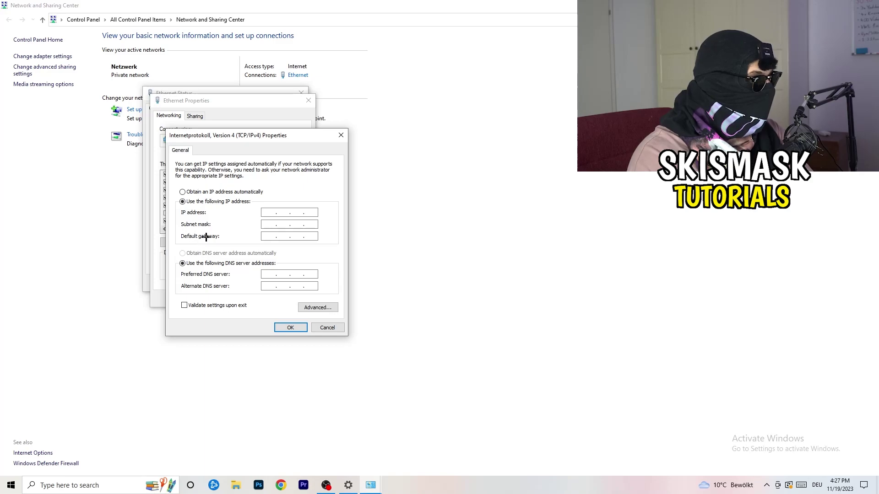
{"action": "left_click", "coordinate": [268, 215]}
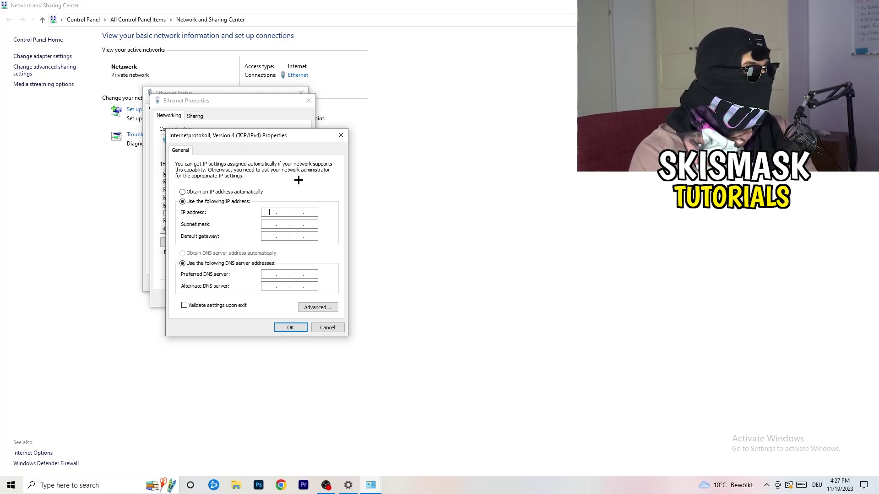
{"action": "left_click", "coordinate": [341, 134]}
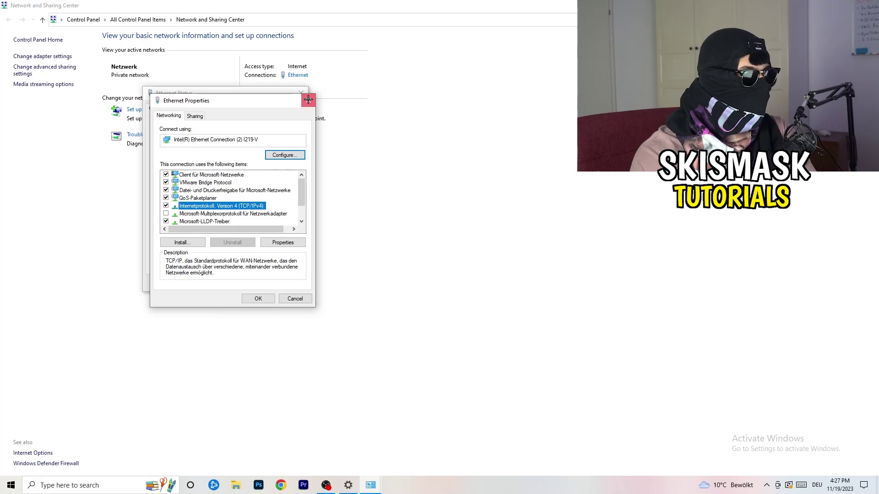
Step: Close the leftover network windows, check the available networks list, then close Settings
{"action": "left_click", "coordinate": [308, 100]}
{"action": "key", "text": "alt+F4"}
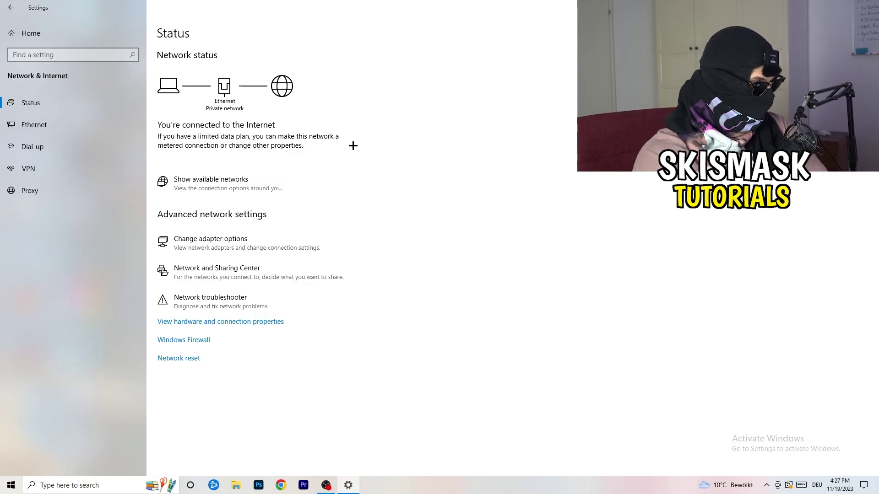
{"action": "left_click", "coordinate": [232, 179]}
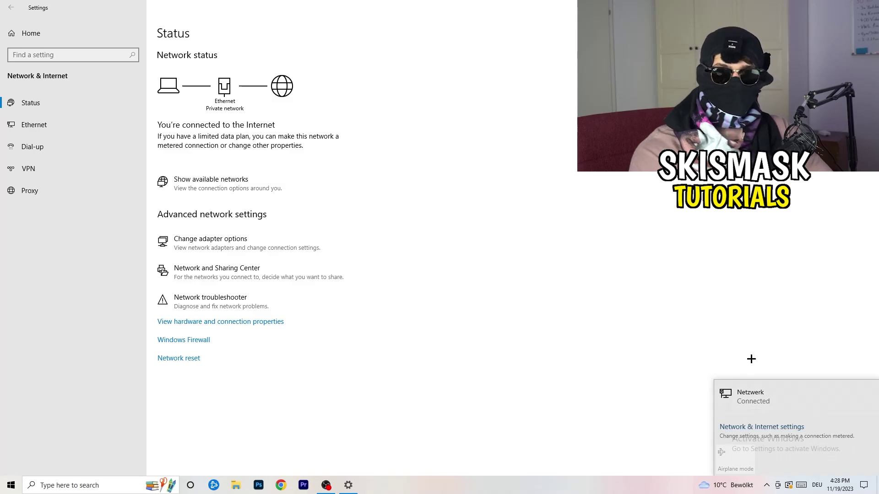
{"action": "left_click", "coordinate": [752, 426]}
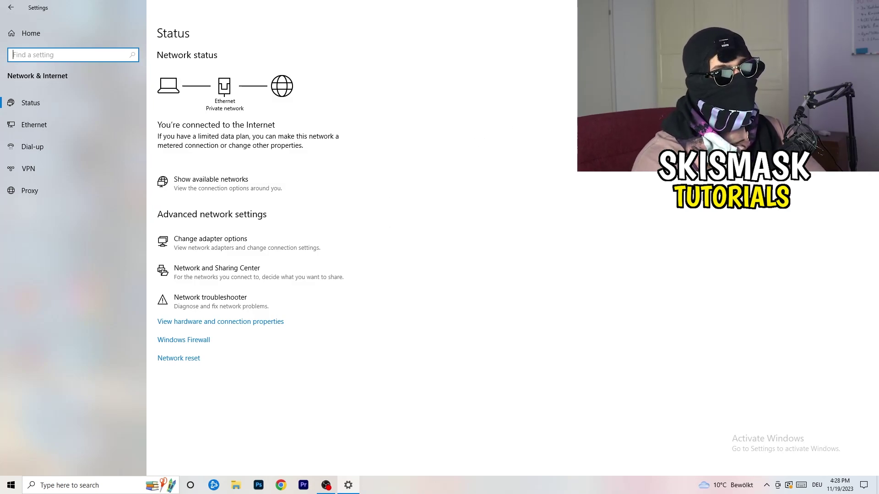
{"action": "key", "text": "alt+F4"}
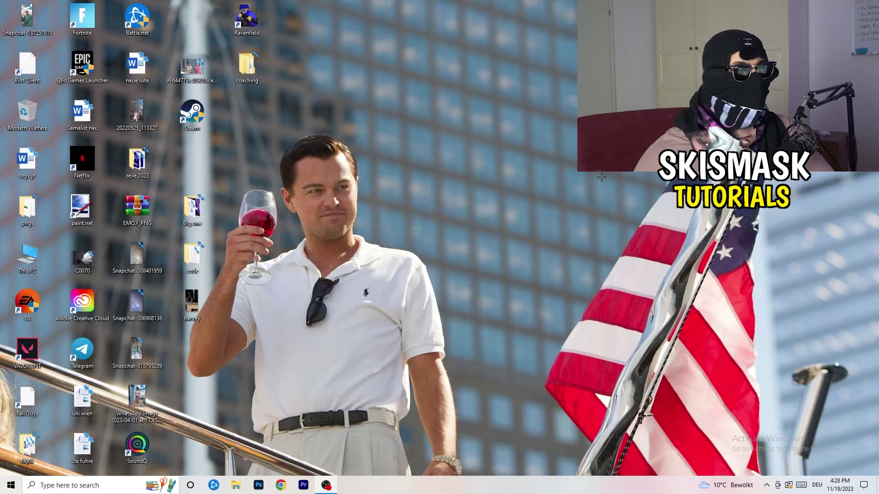
{"action": "left_click", "coordinate": [11, 485]}
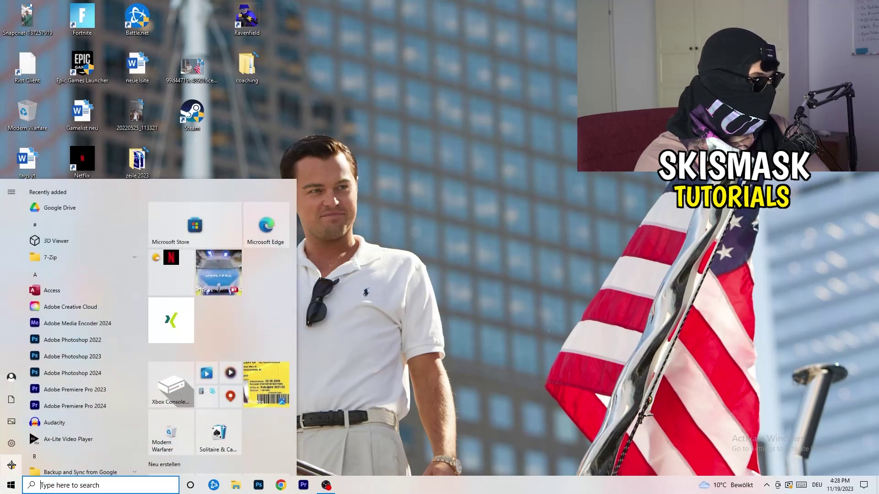
{"action": "left_click", "coordinate": [12, 443]}
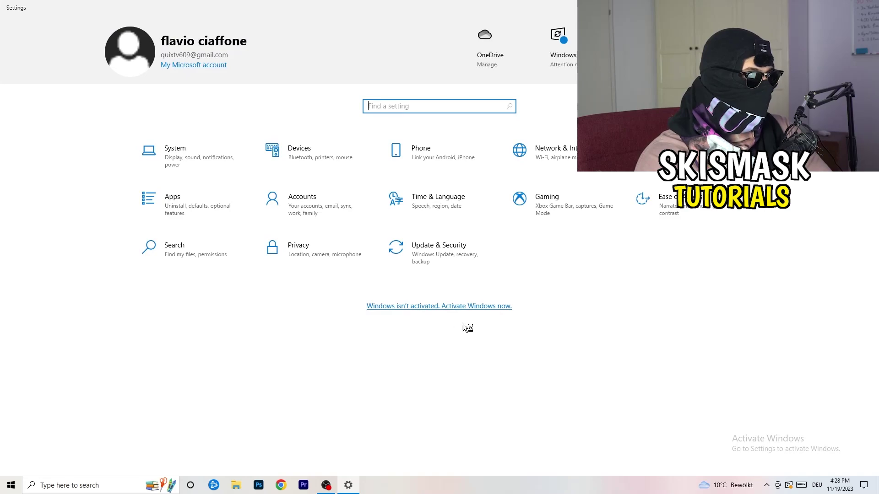
{"action": "left_click", "coordinate": [419, 255]}
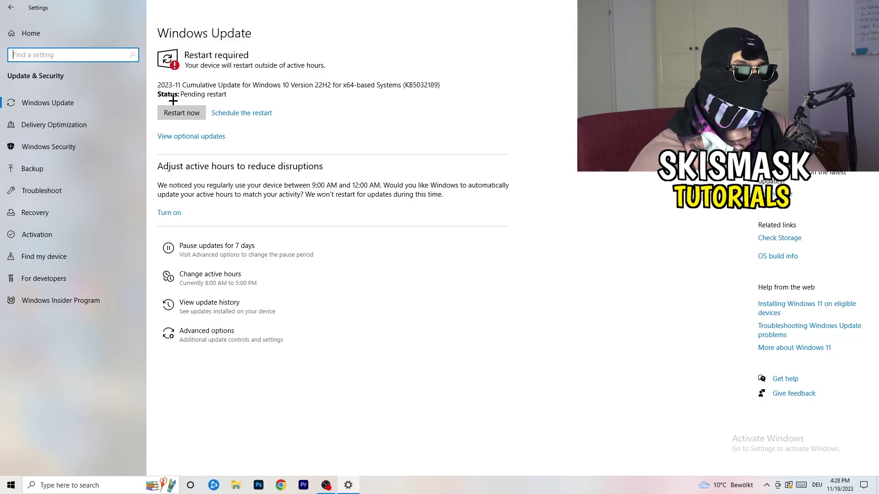
{"action": "key", "text": "alt+F4"}
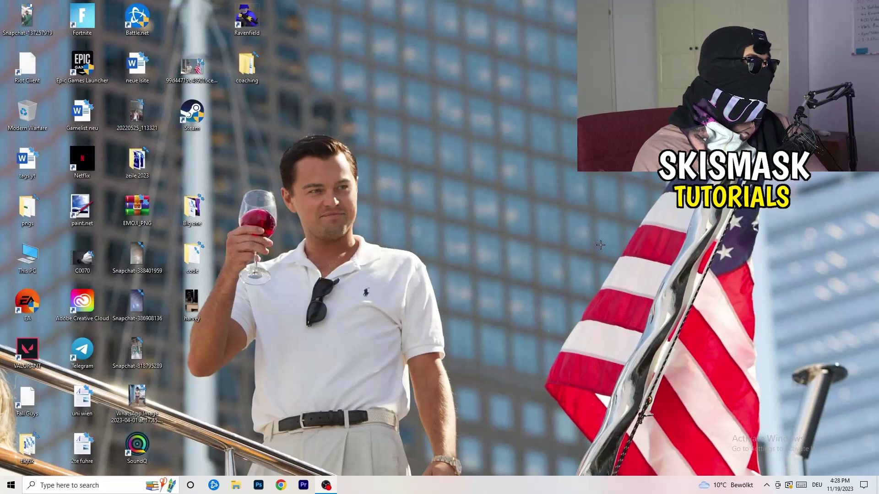